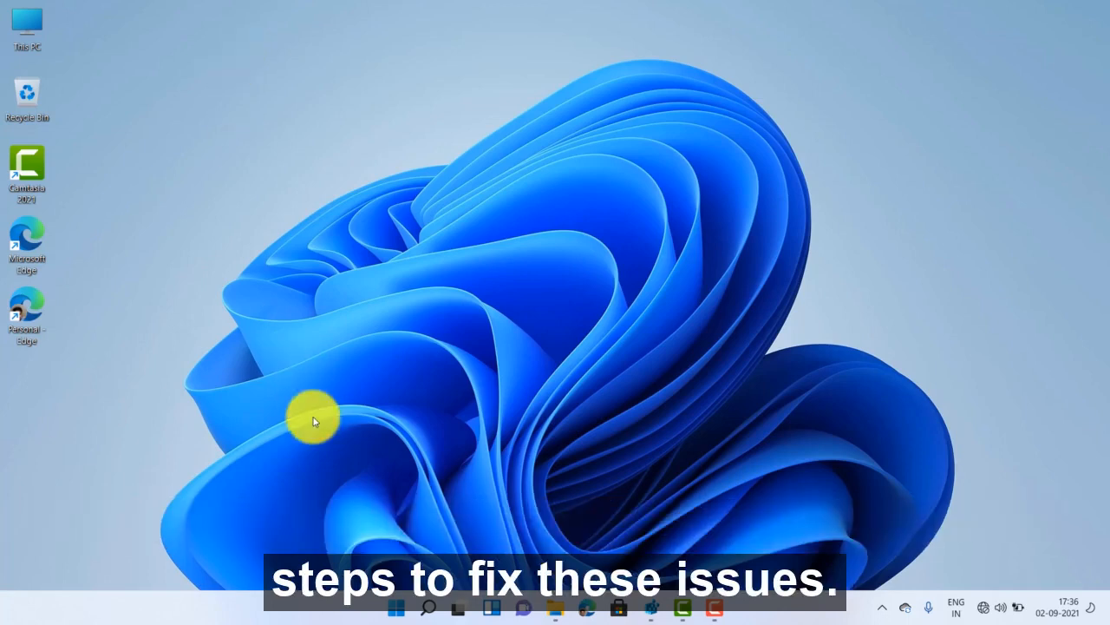
# Search Windows for "view advanced system settings" and open the matching Control Panel item.
pyautogui.click(431, 609)
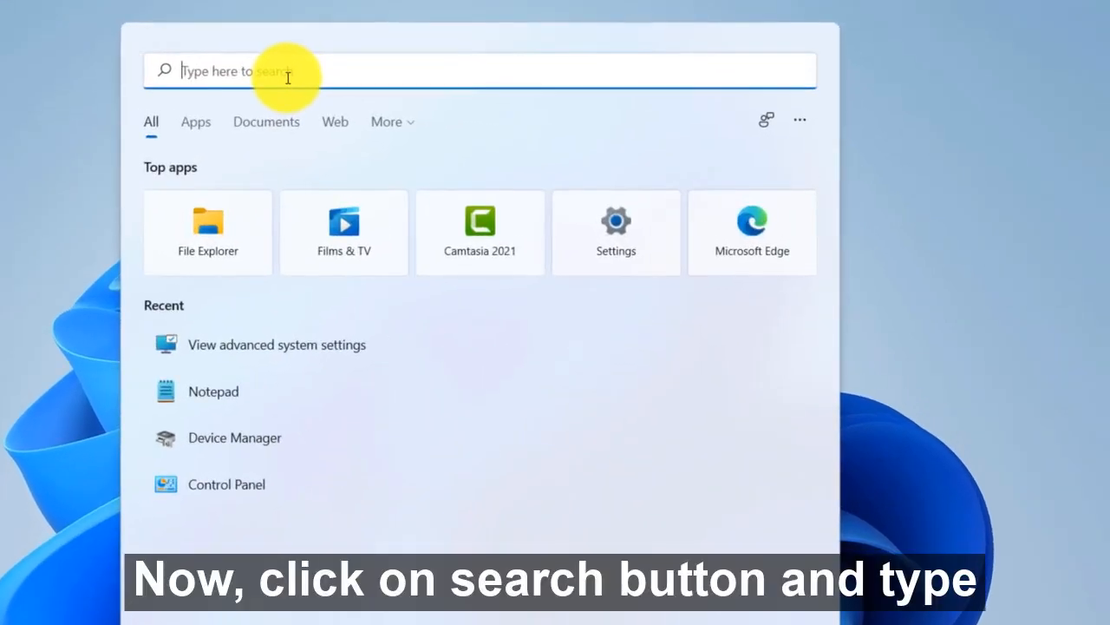
pyautogui.write('view')
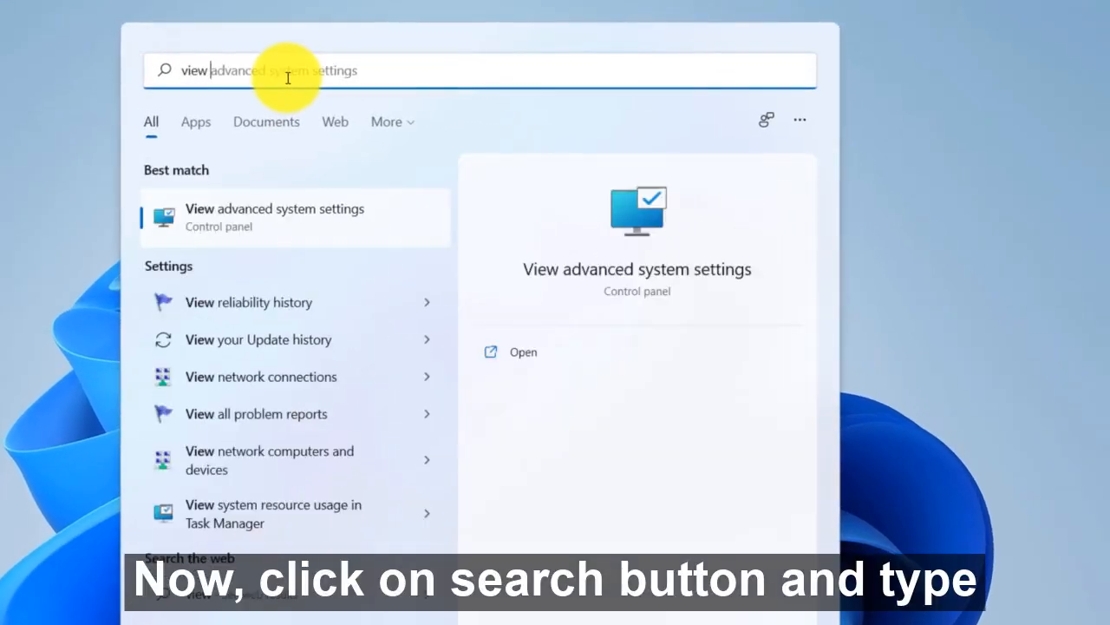
pyautogui.write(' advanc')
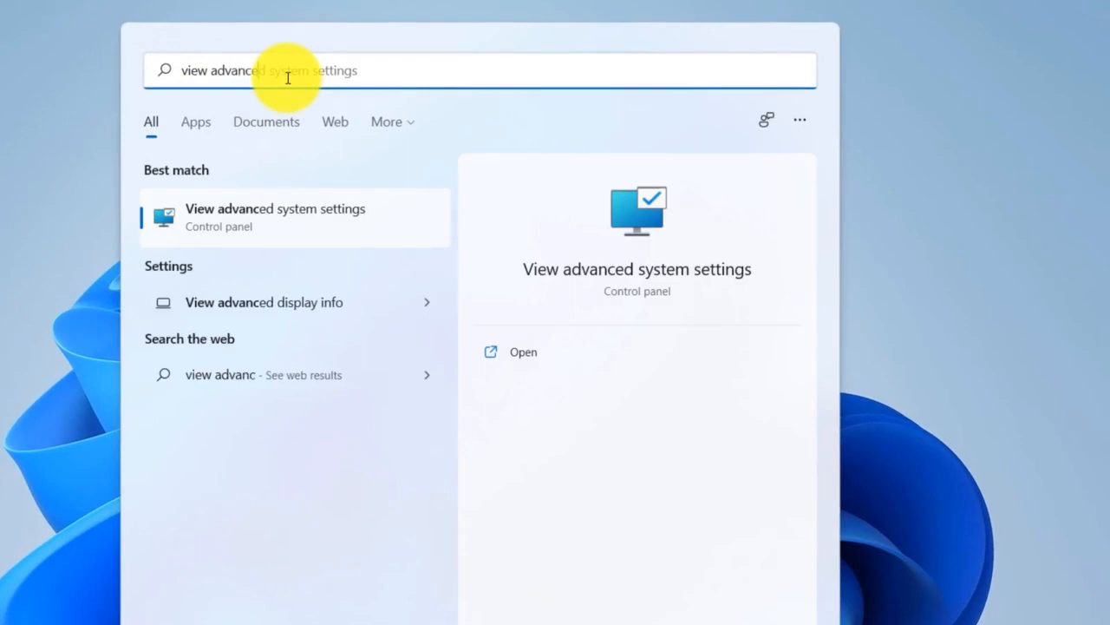
pyautogui.write('ed system')
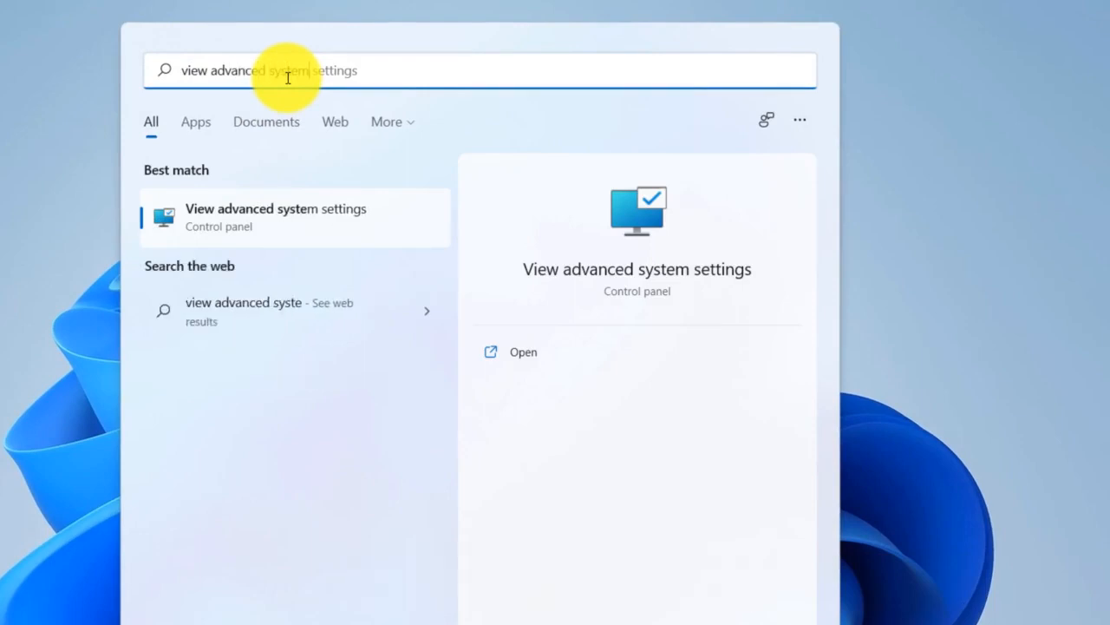
pyautogui.write(' settings')
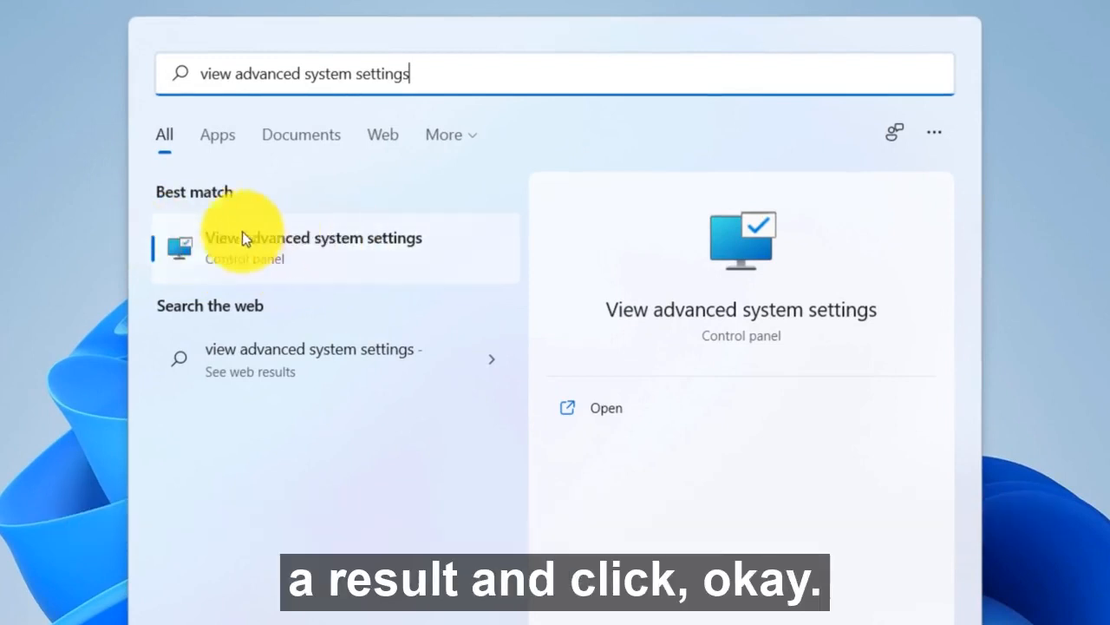
pyautogui.click(318, 260)
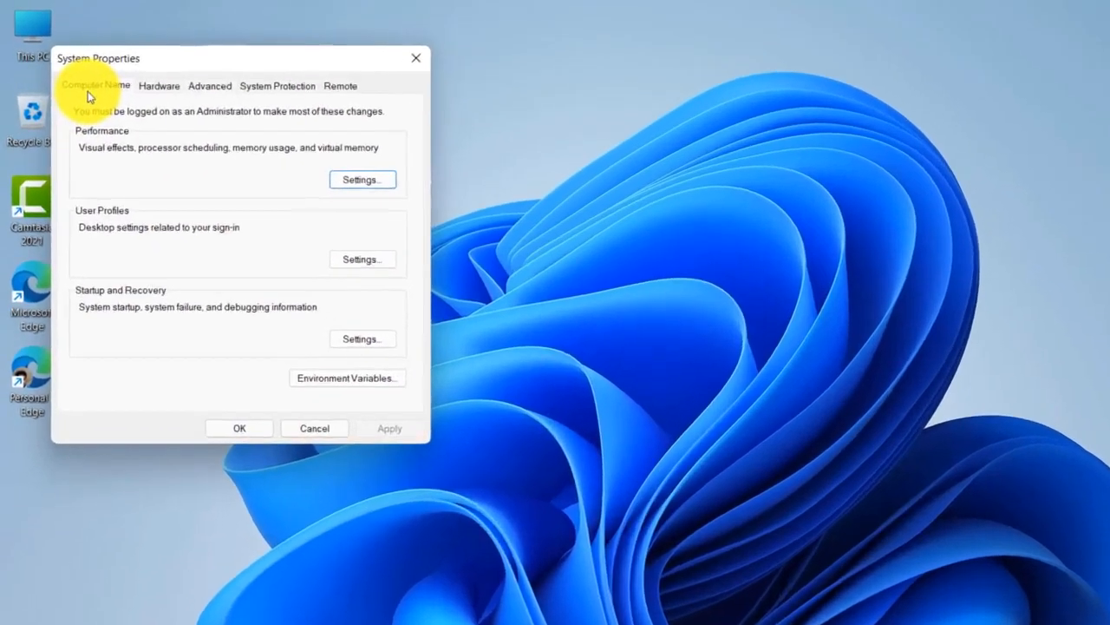
# Turn off Automatically restart under System failure in the Startup and Recovery settings, and accept the System Properties changes.
pyautogui.click(79, 72)
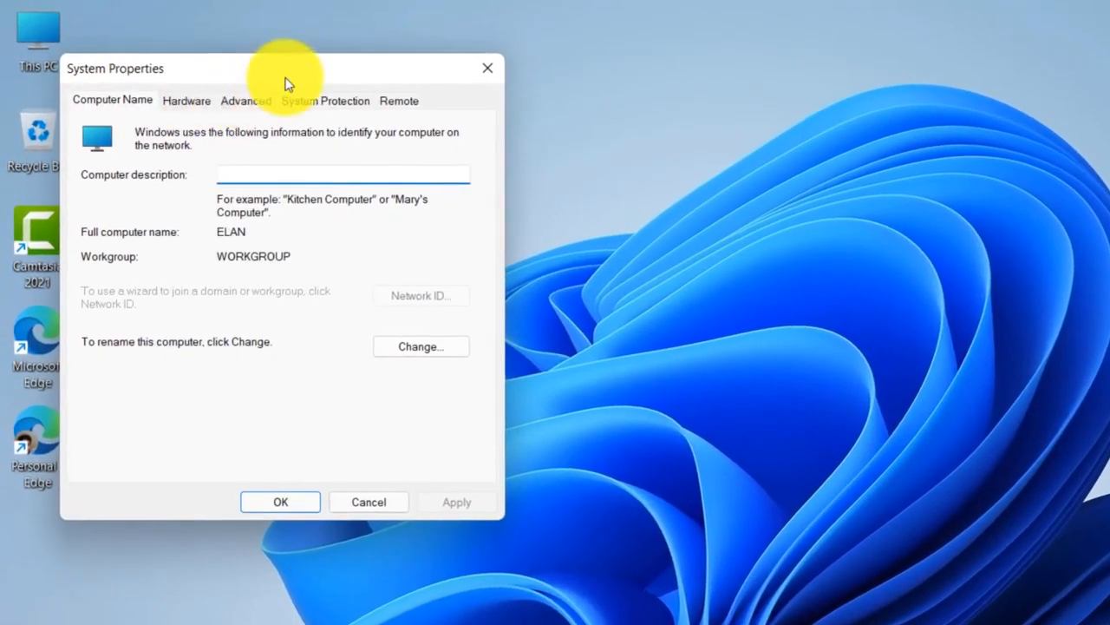
pyautogui.click(247, 103)
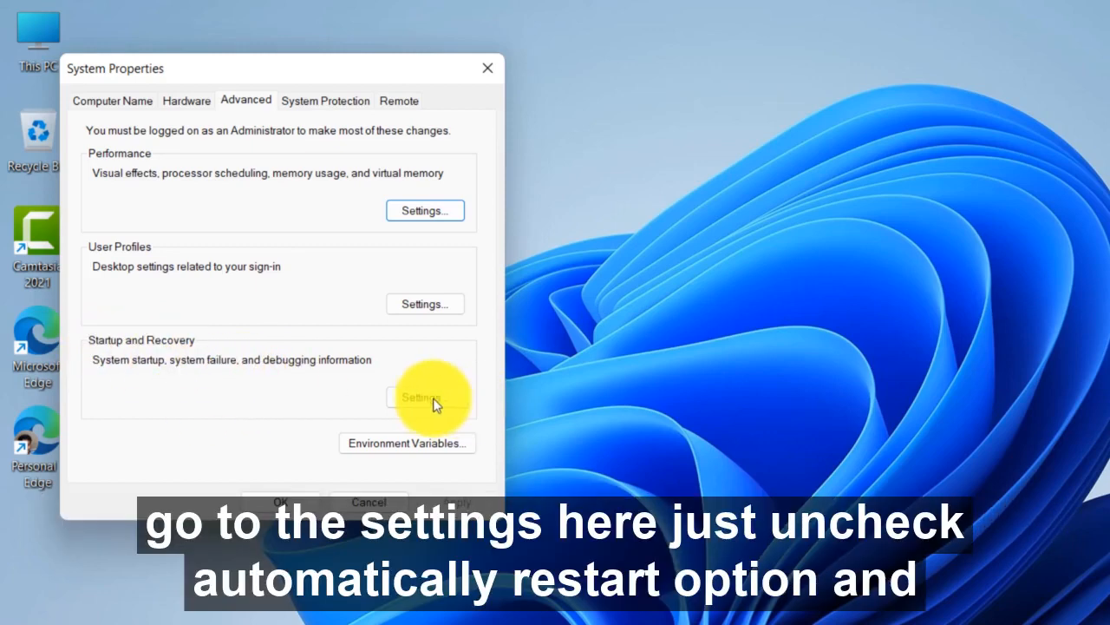
pyautogui.click(427, 399)
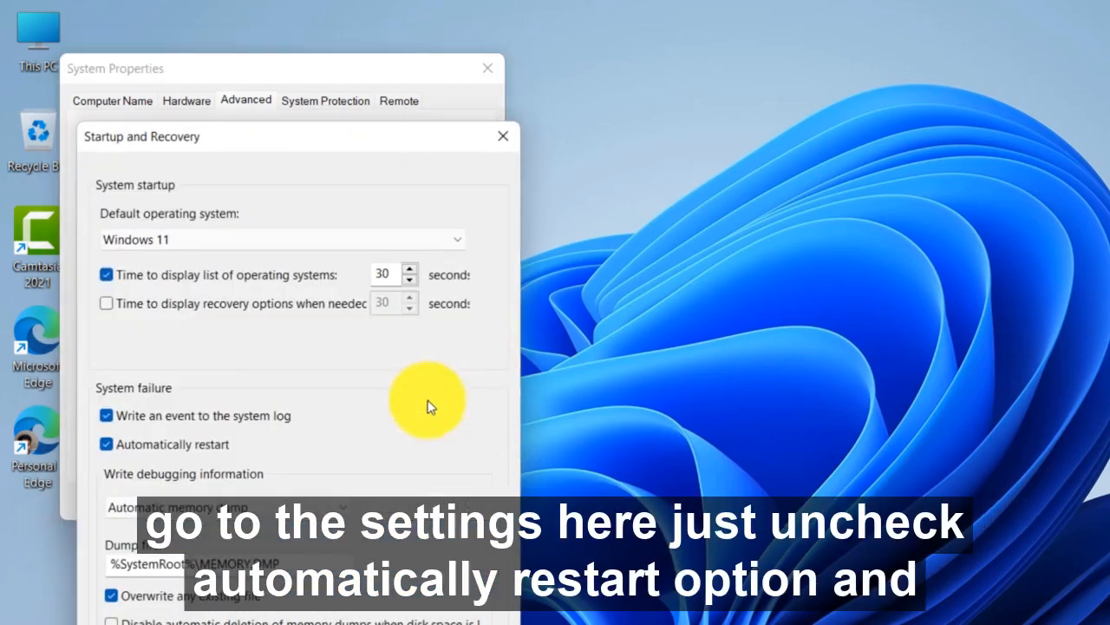
pyautogui.click(107, 445)
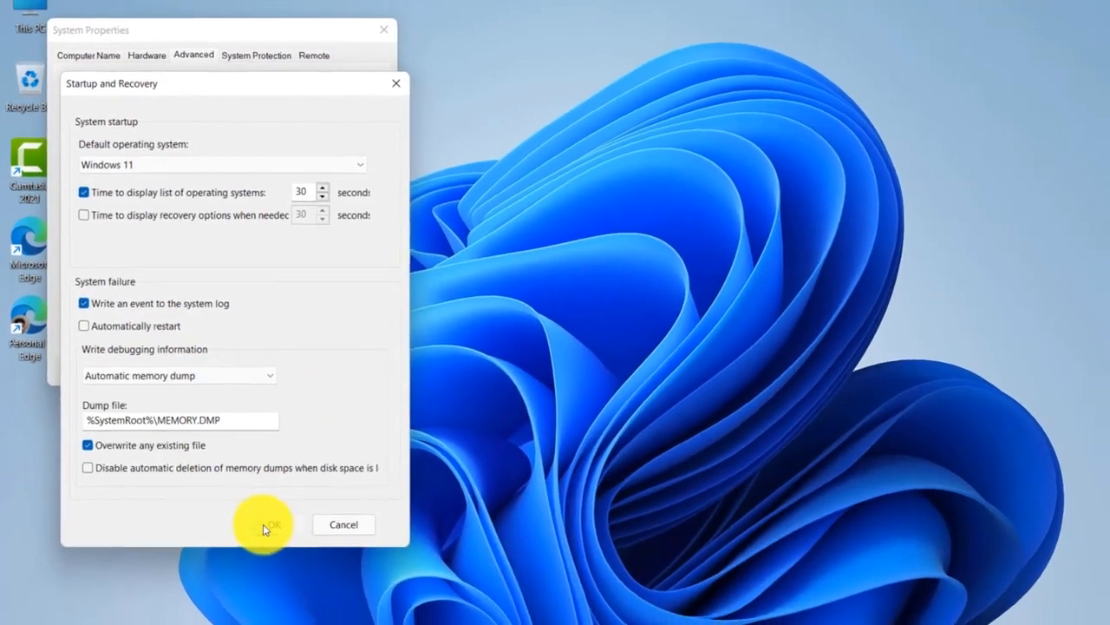
pyautogui.click(284, 533)
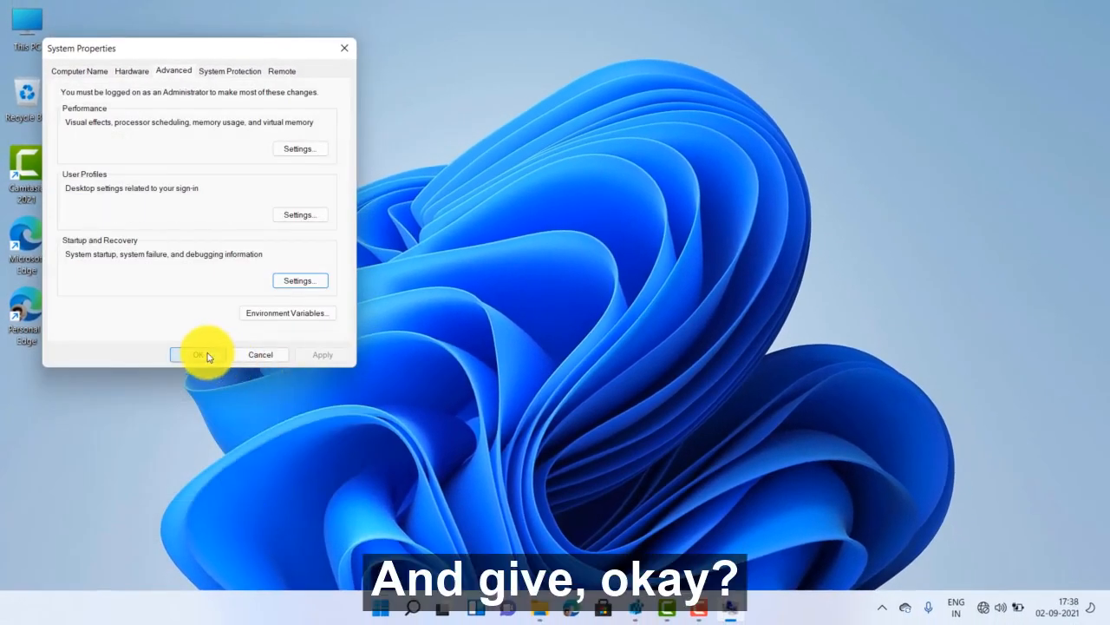
pyautogui.click(201, 355)
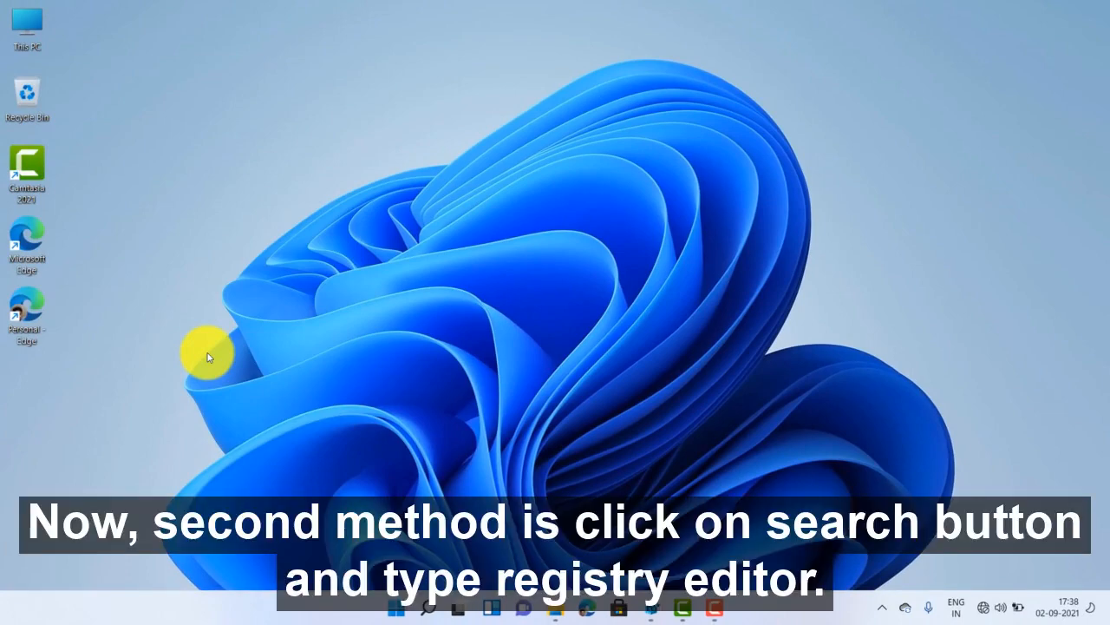
# Search Windows for Registry Editor, open it, and maximize its window.
pyautogui.click(426, 621)
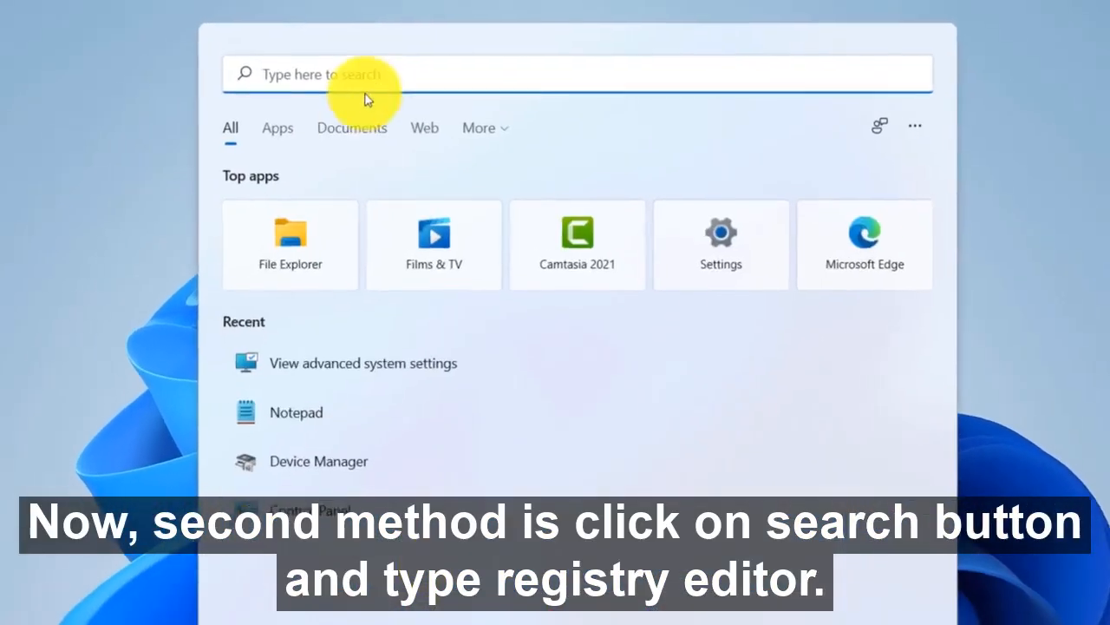
pyautogui.write('regis')
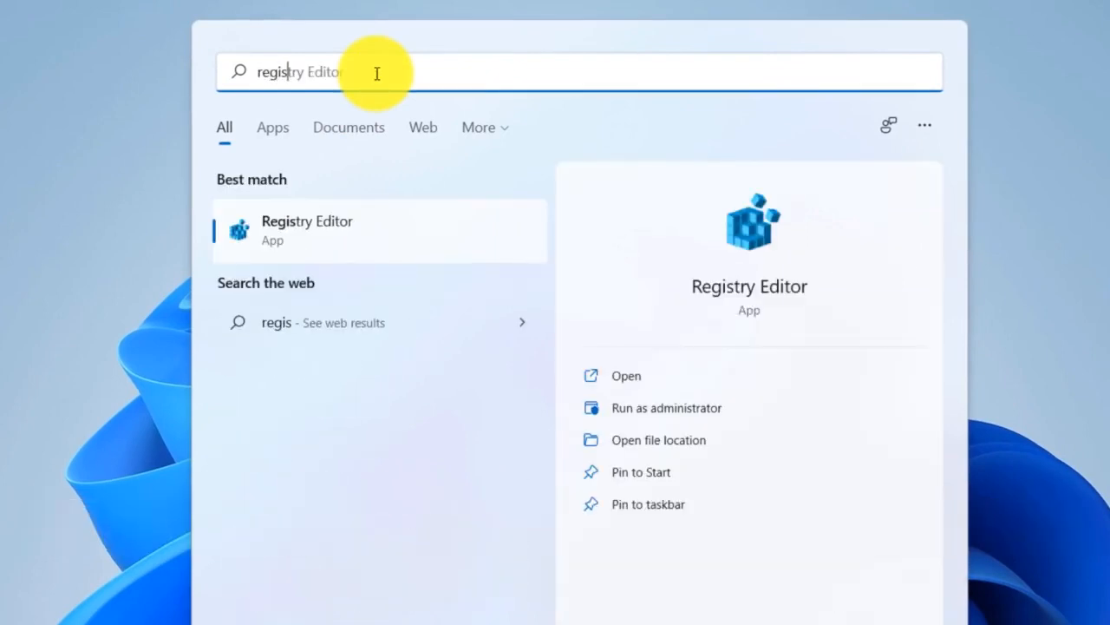
pyautogui.click(378, 252)
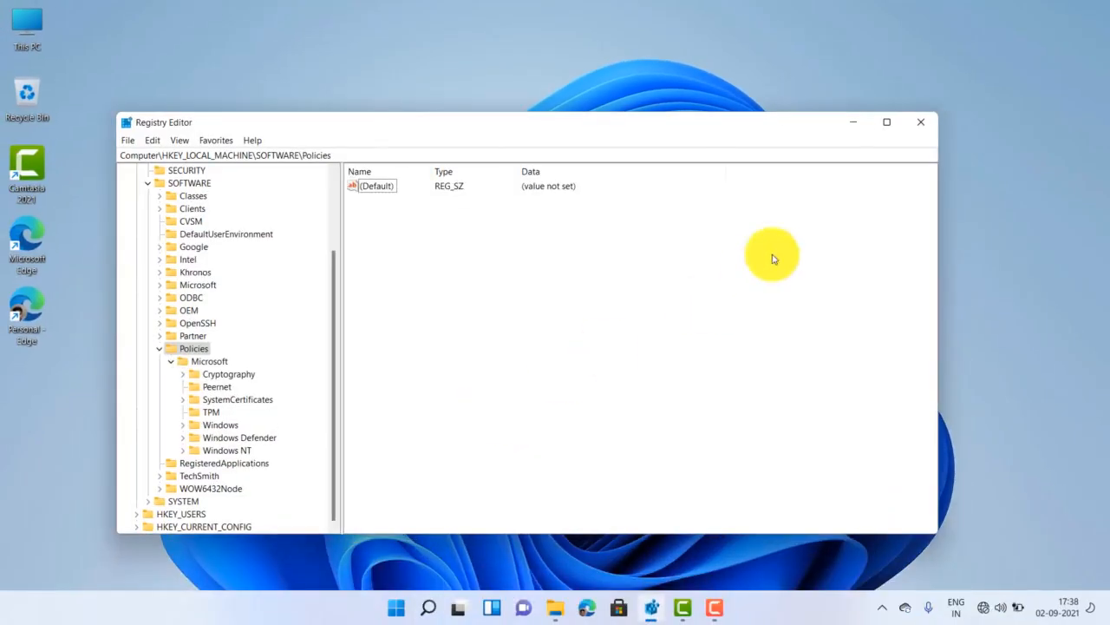
pyautogui.click(886, 118)
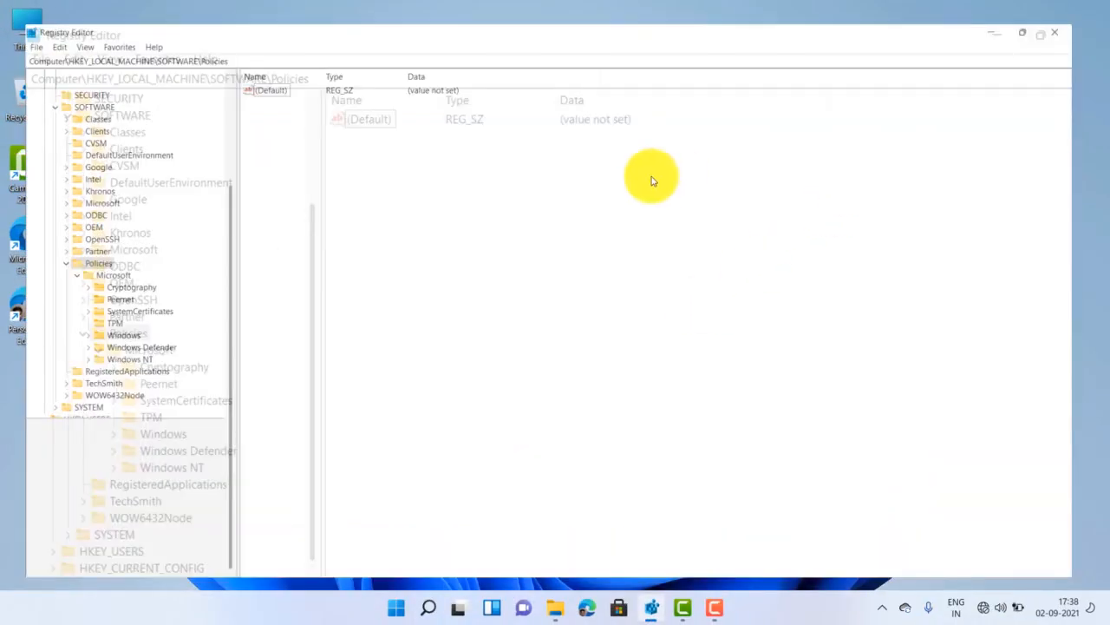
# Go to the registry key HKEY_LOCAL_MACHINE\SOFTWARE\Policies\Microsoft.
pyautogui.click(20, 93)
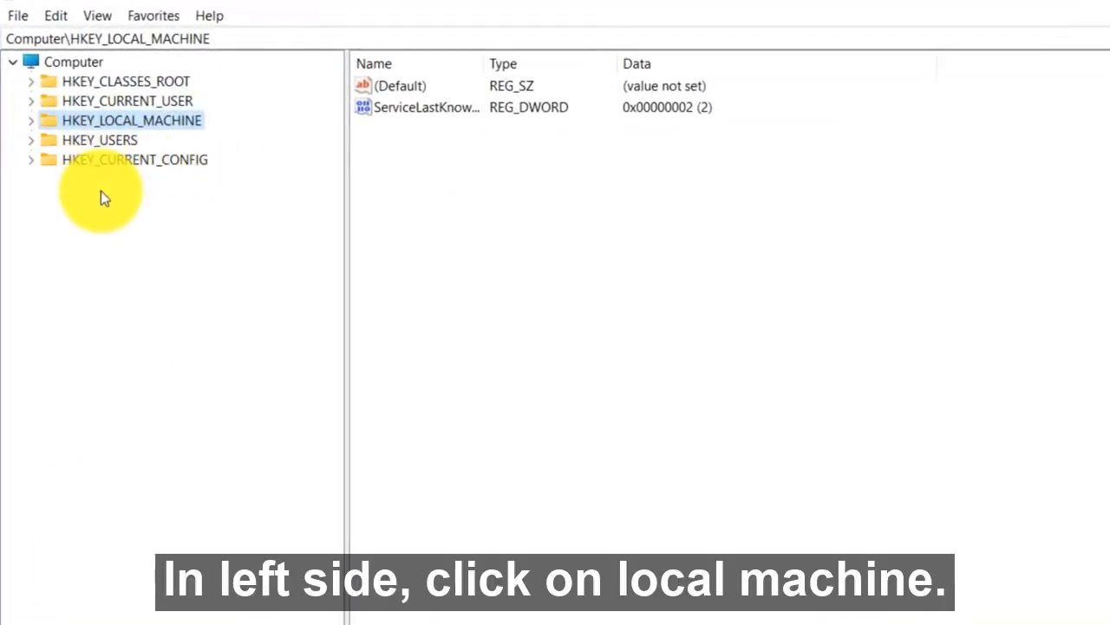
pyautogui.click(30, 125)
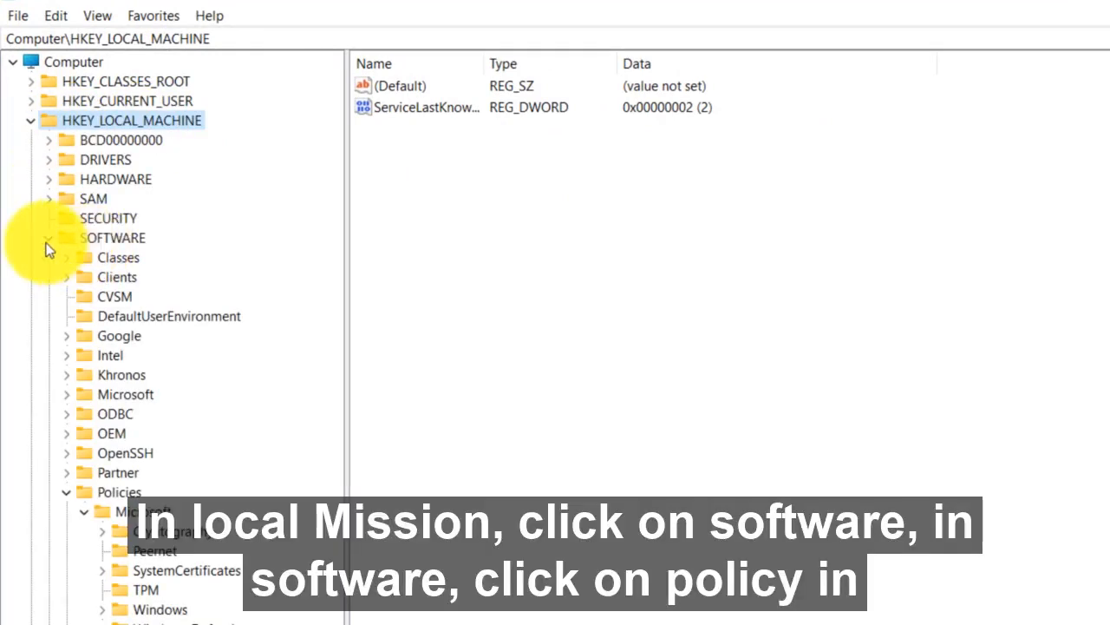
pyautogui.click(102, 239)
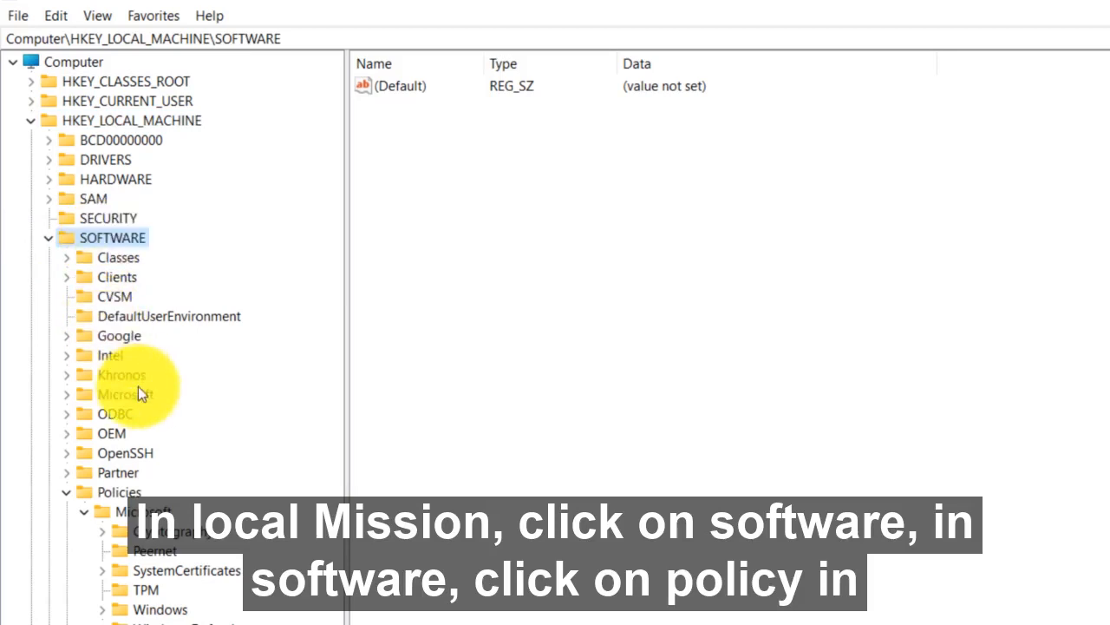
pyautogui.click(120, 492)
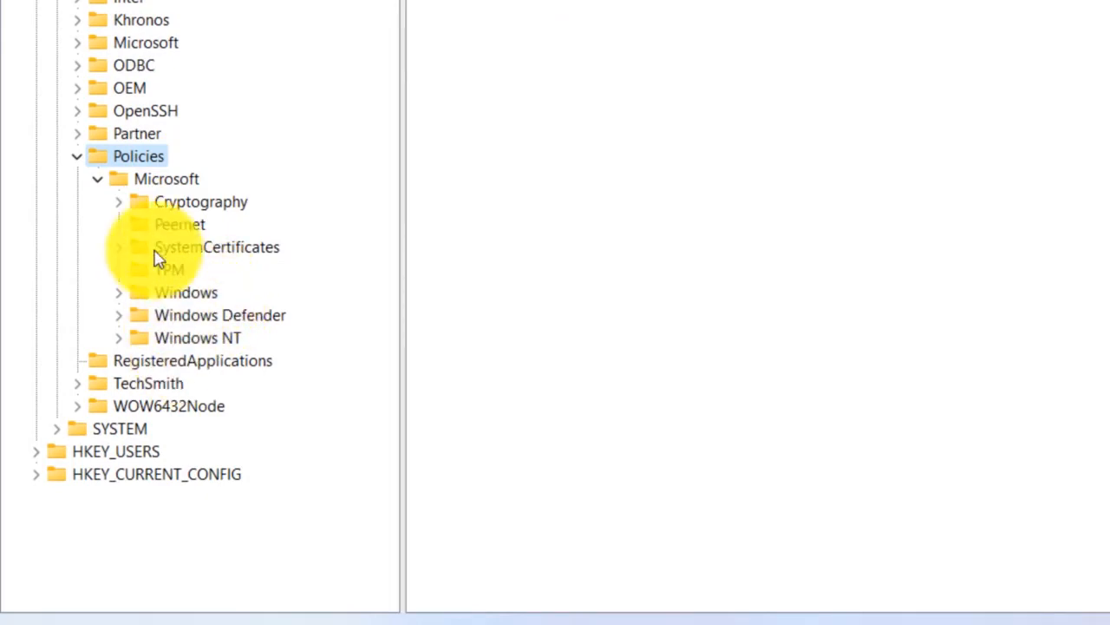
pyautogui.click(181, 184)
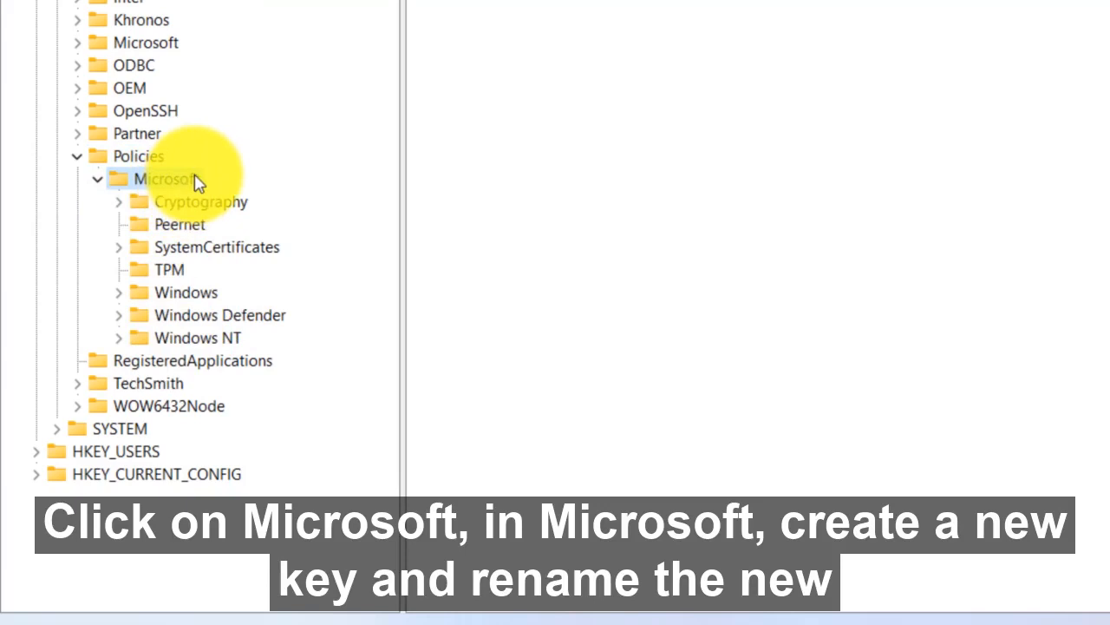
# Create a new key named WindowsUpdate under the Policies\Microsoft key.
pyautogui.rightClick(196, 182)
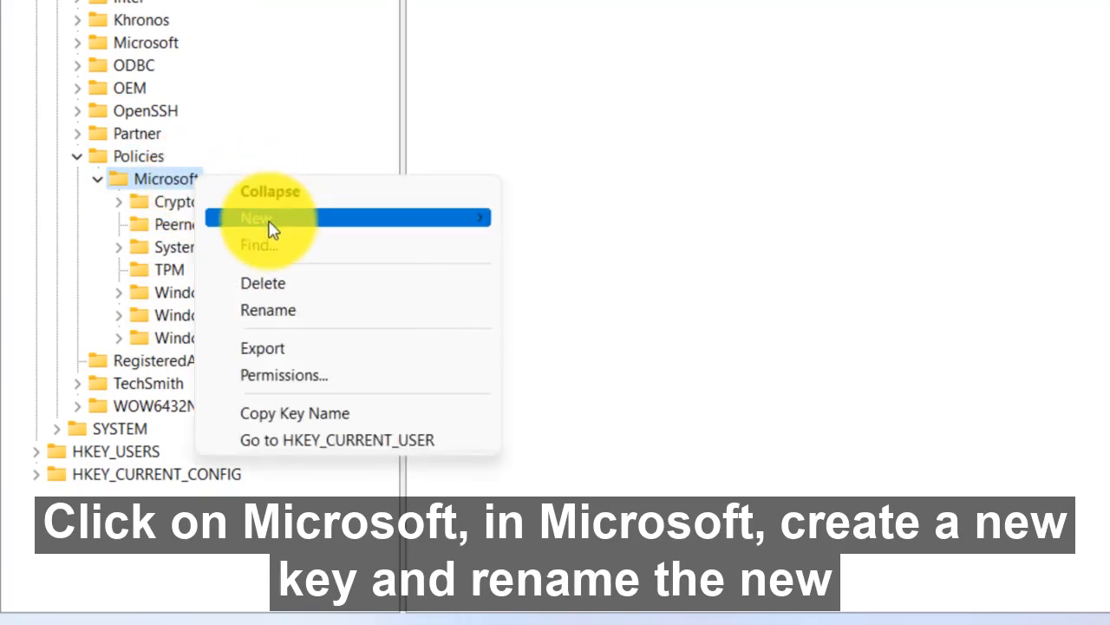
pyautogui.moveTo(272, 227)
pyautogui.click(551, 218)
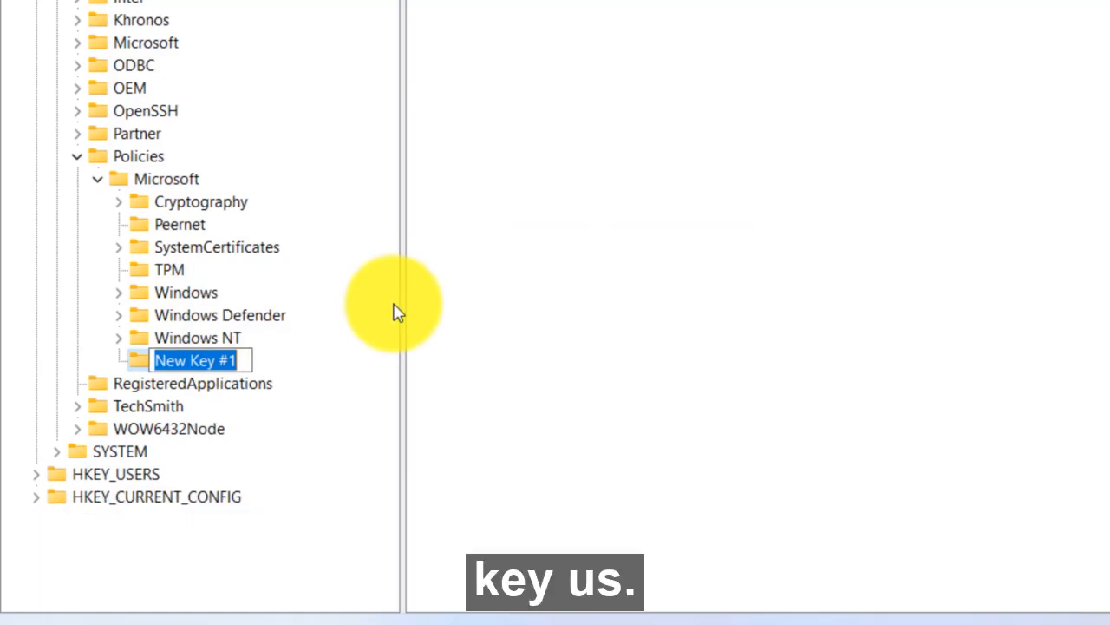
pyautogui.write('W')
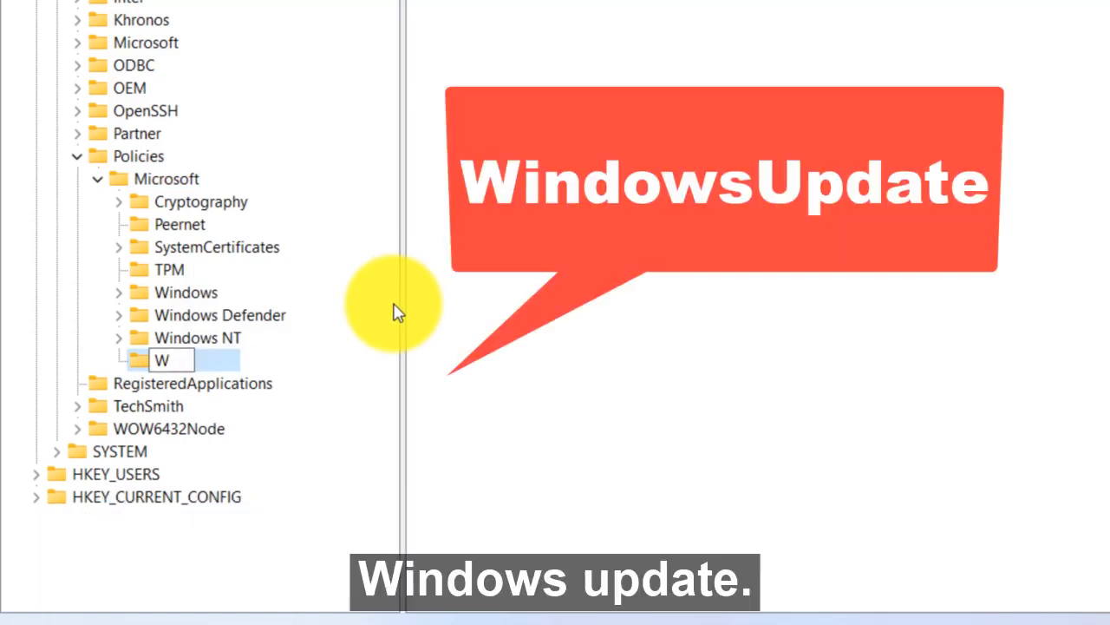
pyautogui.write('indowsU')
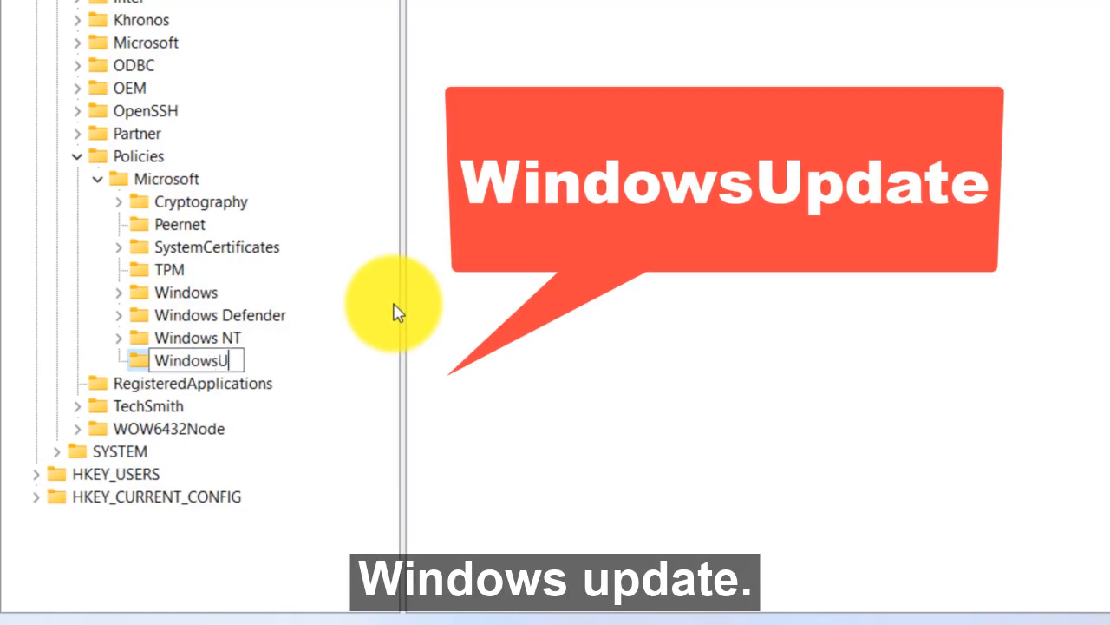
pyautogui.write('pdate')
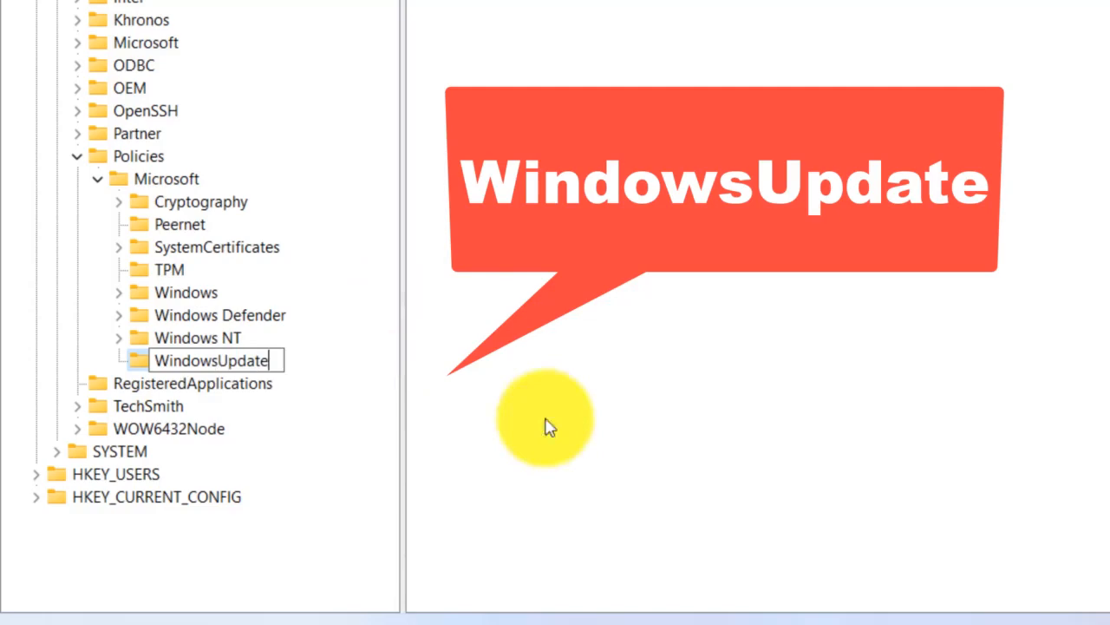
pyautogui.click(769, 425)
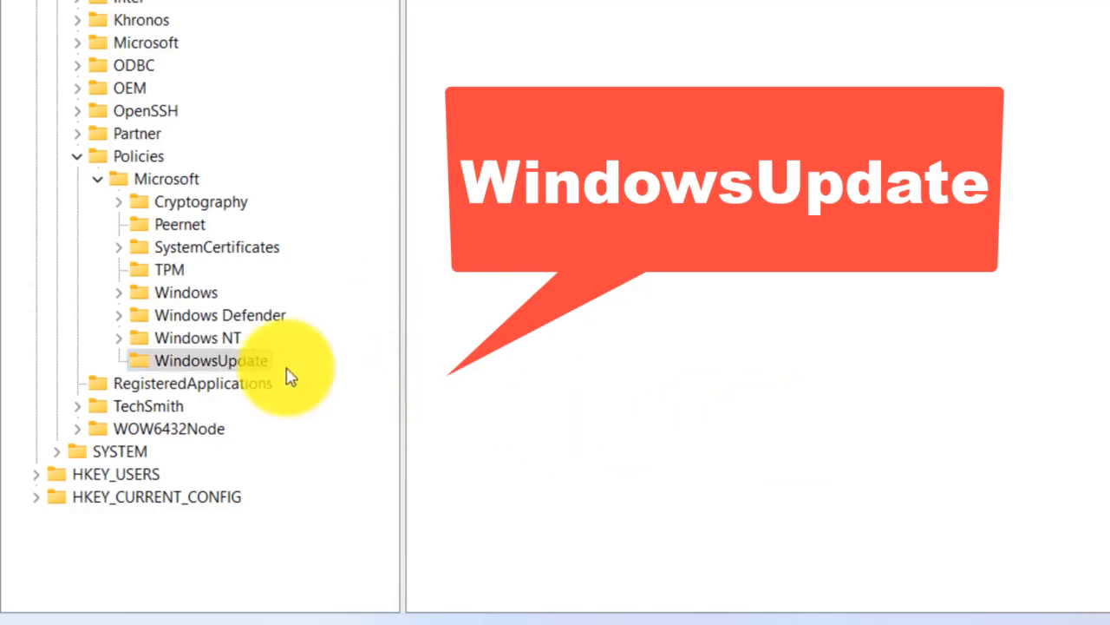
# Create a new subkey named AU under the WindowsUpdate key and select it.
pyautogui.click(217, 369)
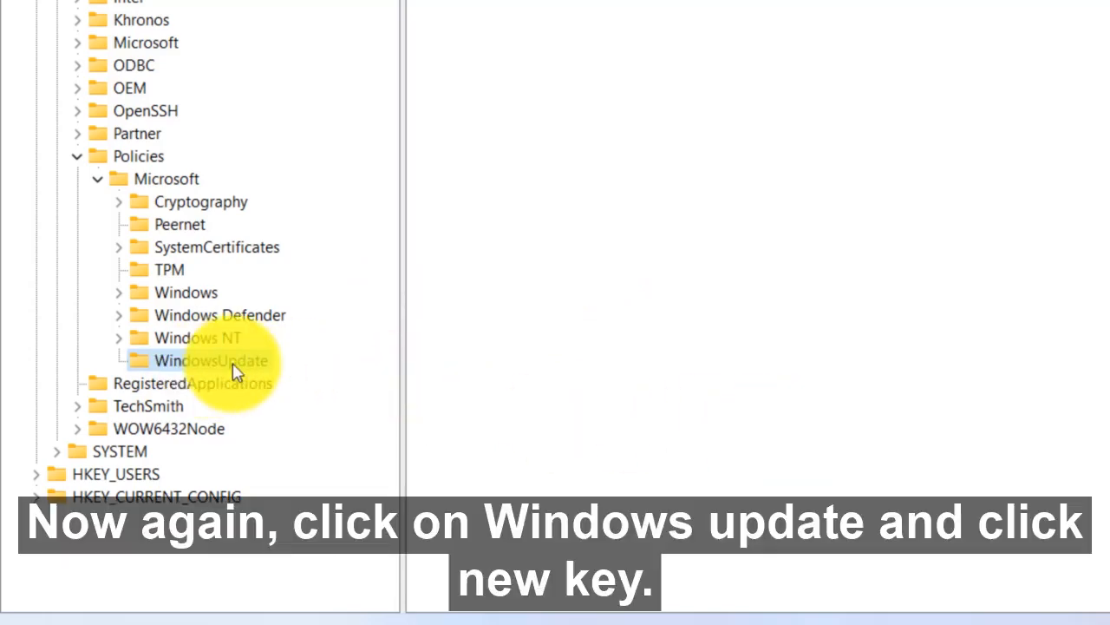
pyautogui.rightClick(234, 372)
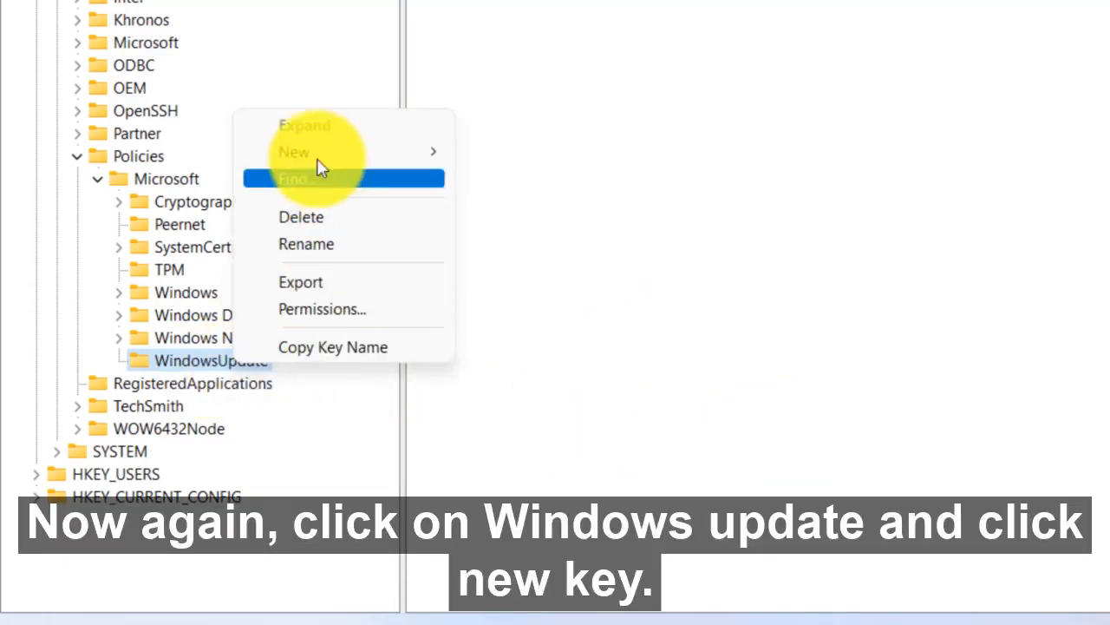
pyautogui.moveTo(317, 154)
pyautogui.click(511, 153)
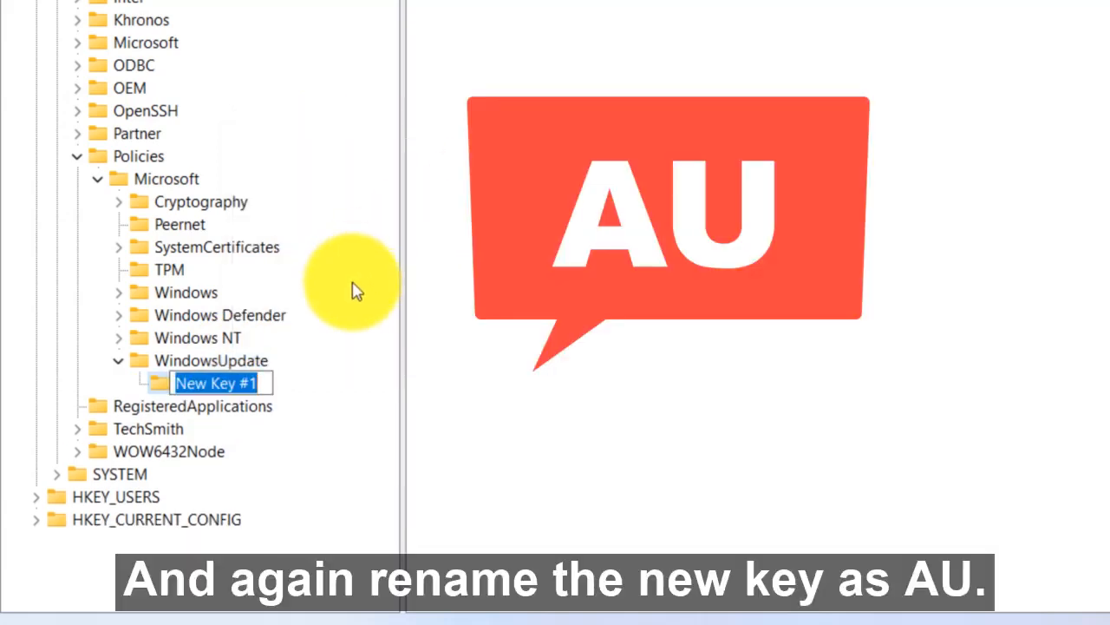
pyautogui.write('AU')
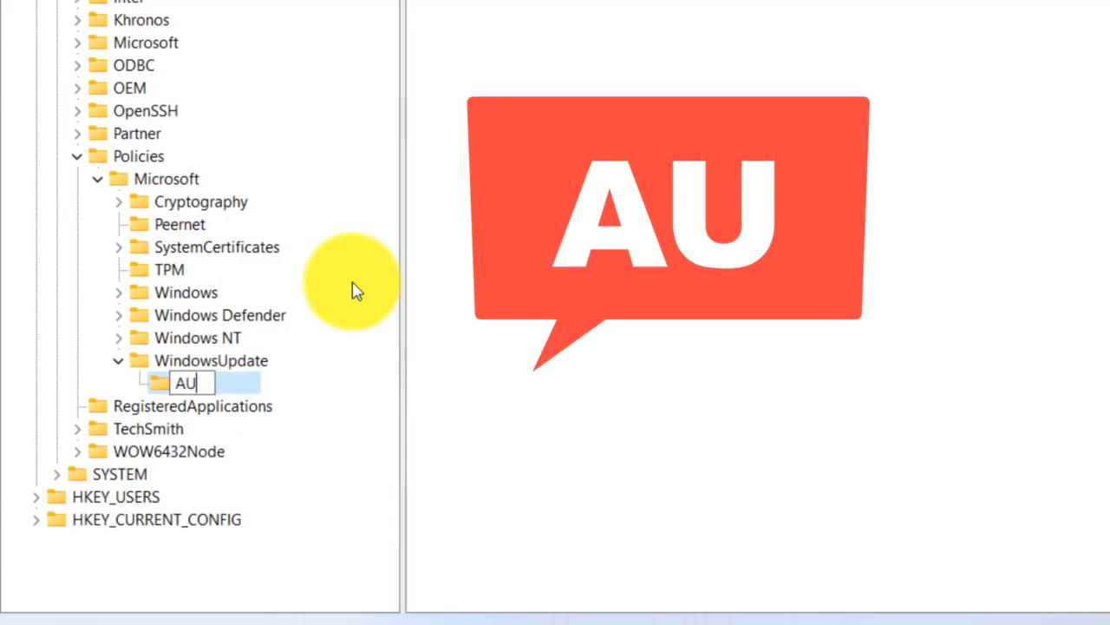
pyautogui.click(165, 380)
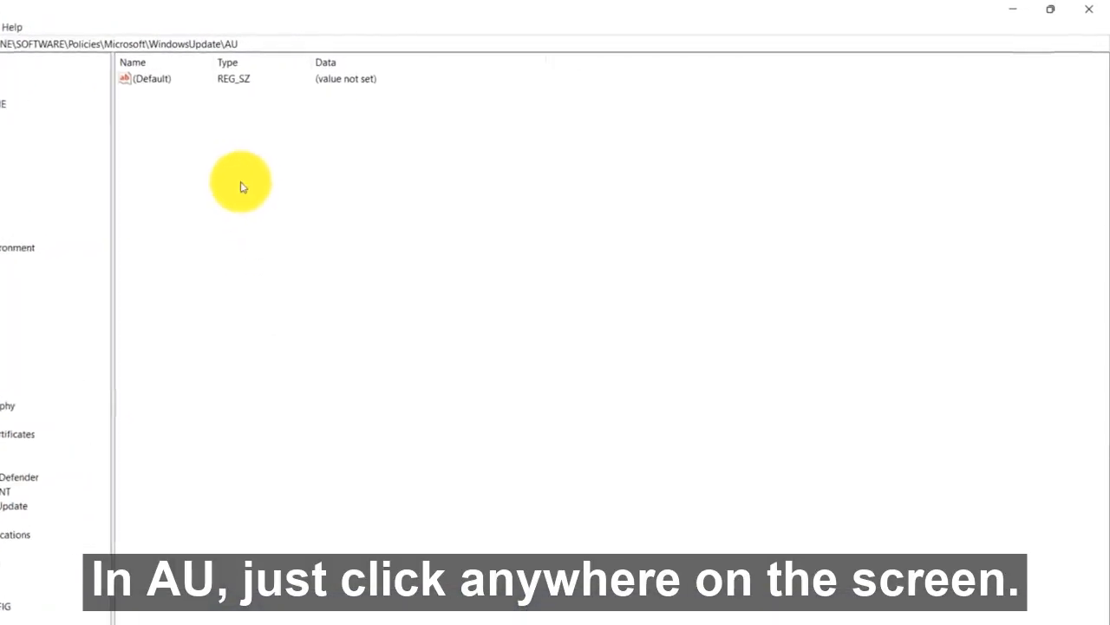
# Create a DWORD (32-bit) value named NoAutoReboootLoggedOnUser in the WindowsUpdate\AU key.
pyautogui.rightClick(196, 198)
pyautogui.moveTo(275, 201)
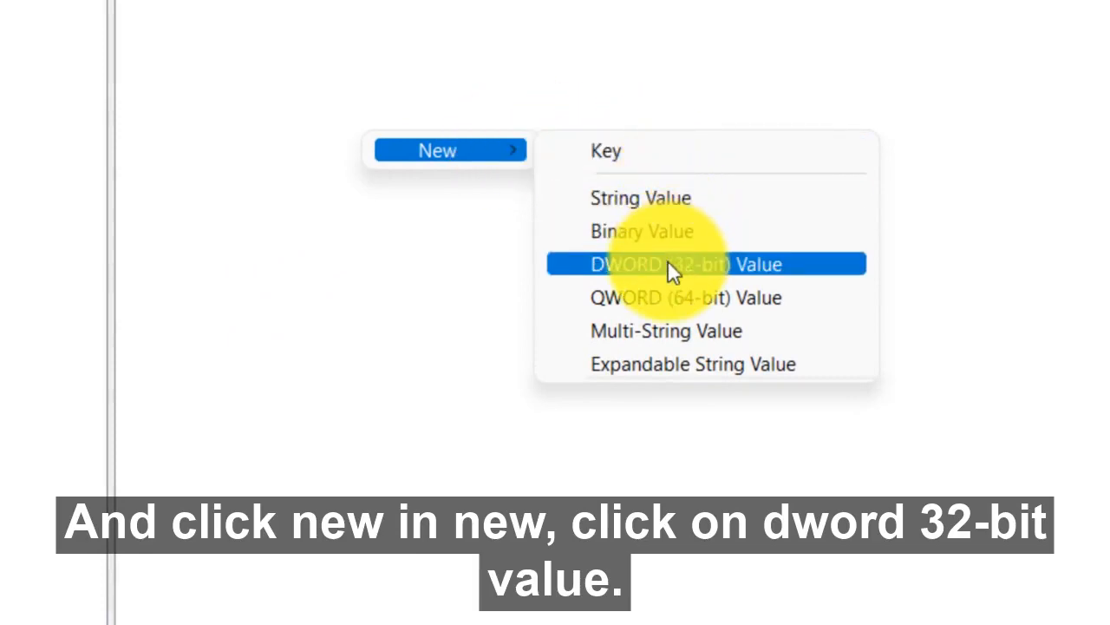
pyautogui.click(670, 264)
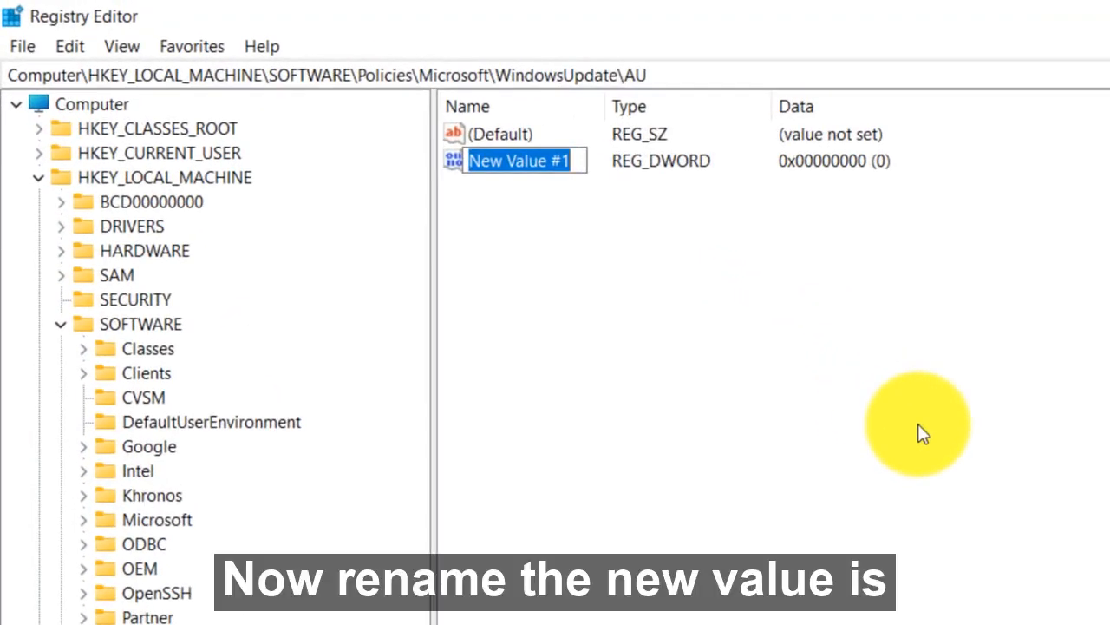
pyautogui.write('N')
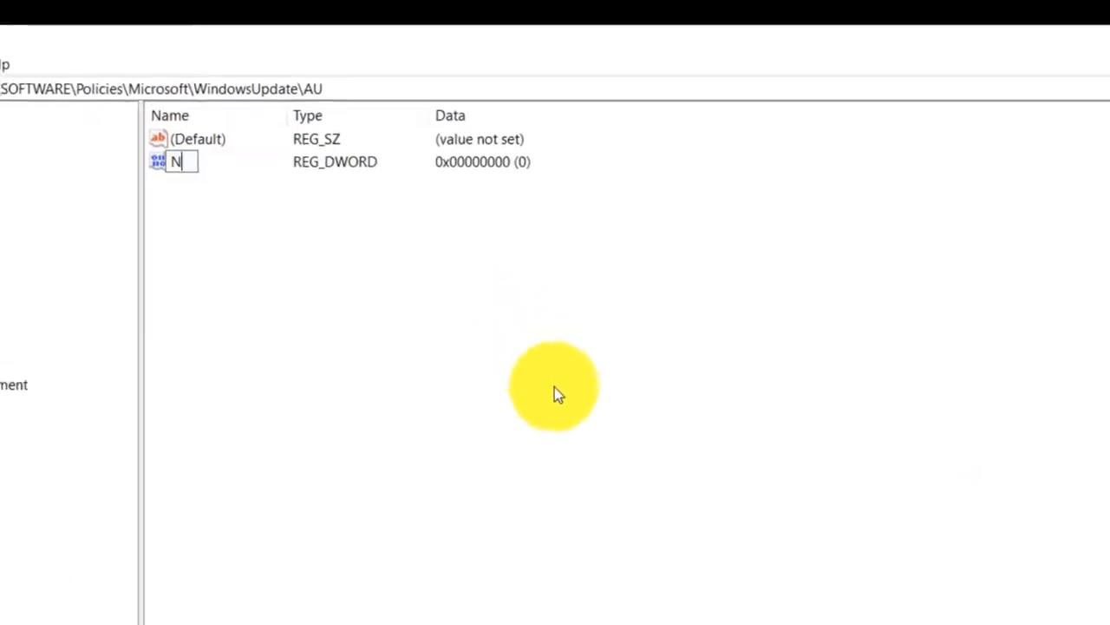
pyautogui.write('oAutoReboootLo')
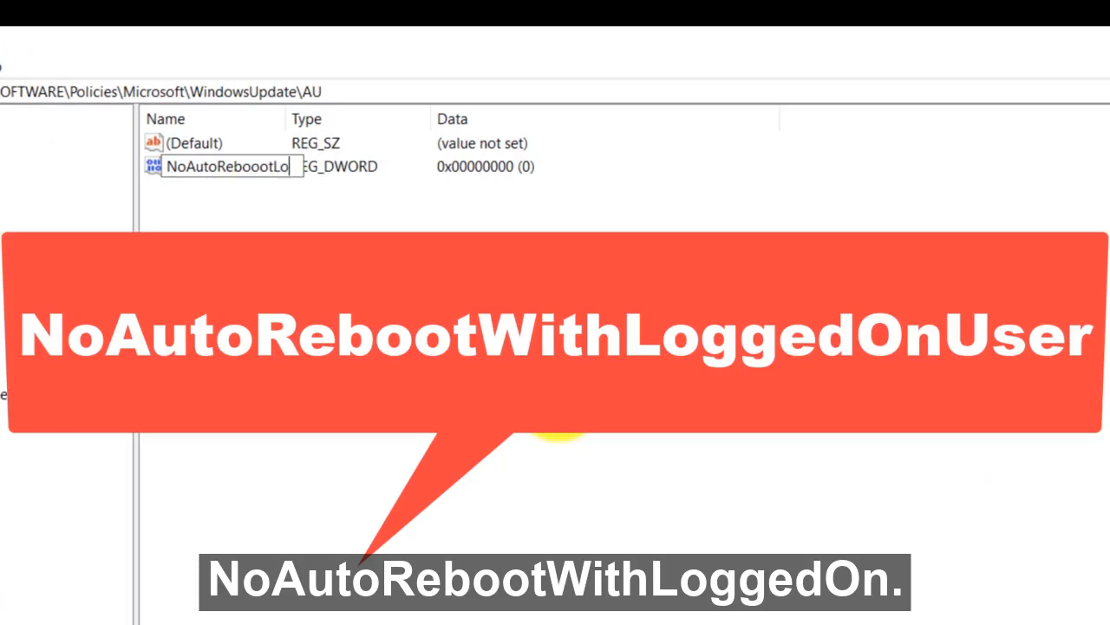
pyautogui.write('ggedOn')
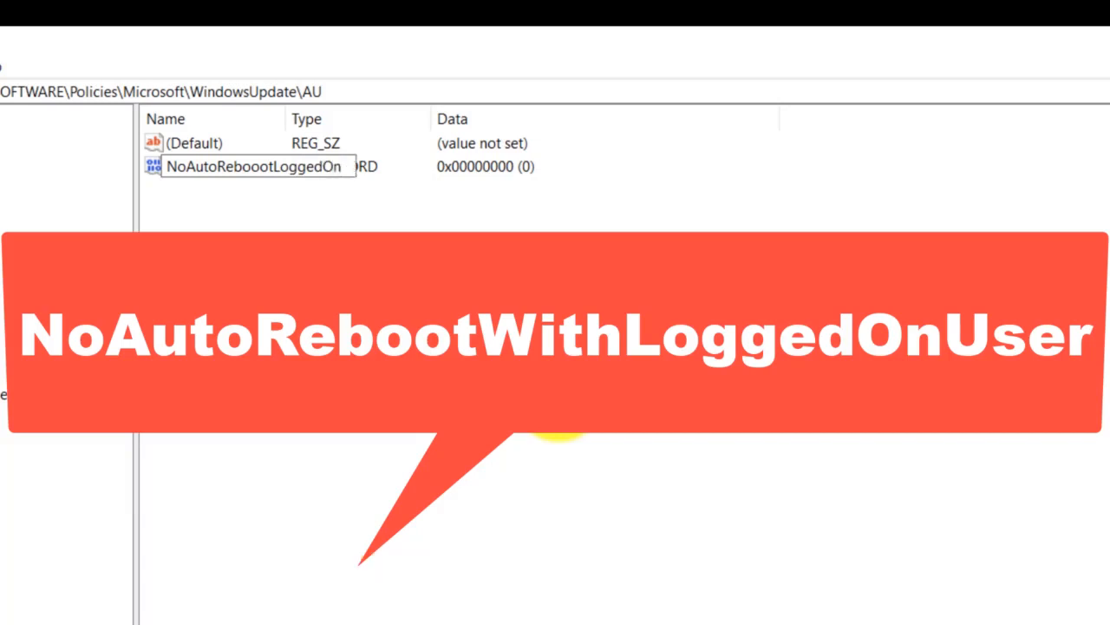
pyautogui.write('User')
pyautogui.press('Return')
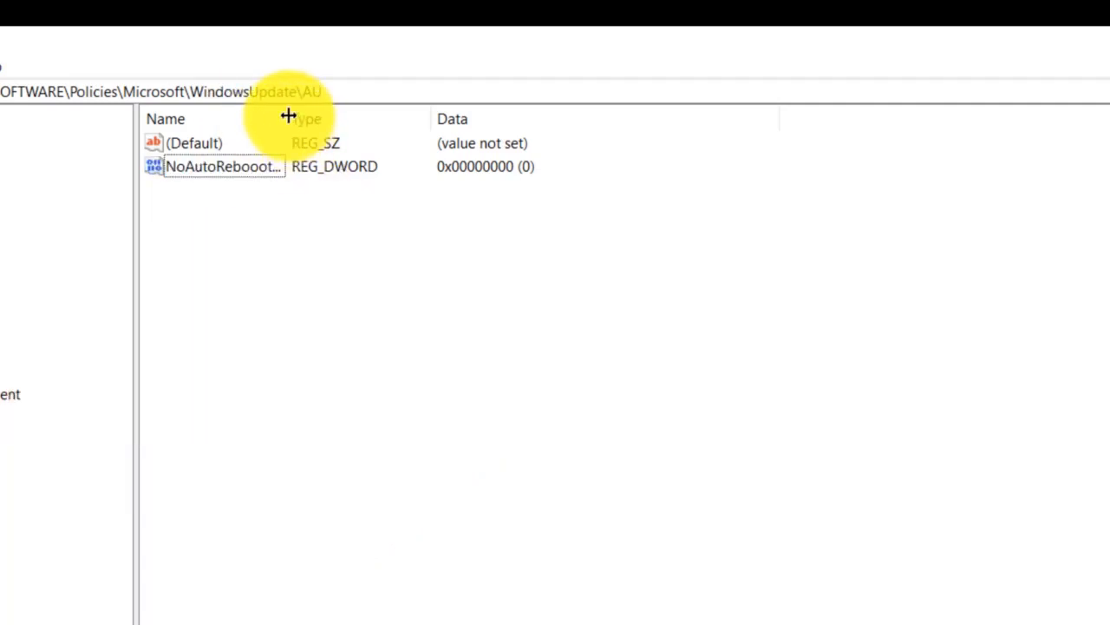
# Widen the Name column and set the value data of NoAutoReboootLoggedOnUser to 1 in hexadecimal.
pyautogui.moveTo(291, 118); pyautogui.dragTo(664, 122)
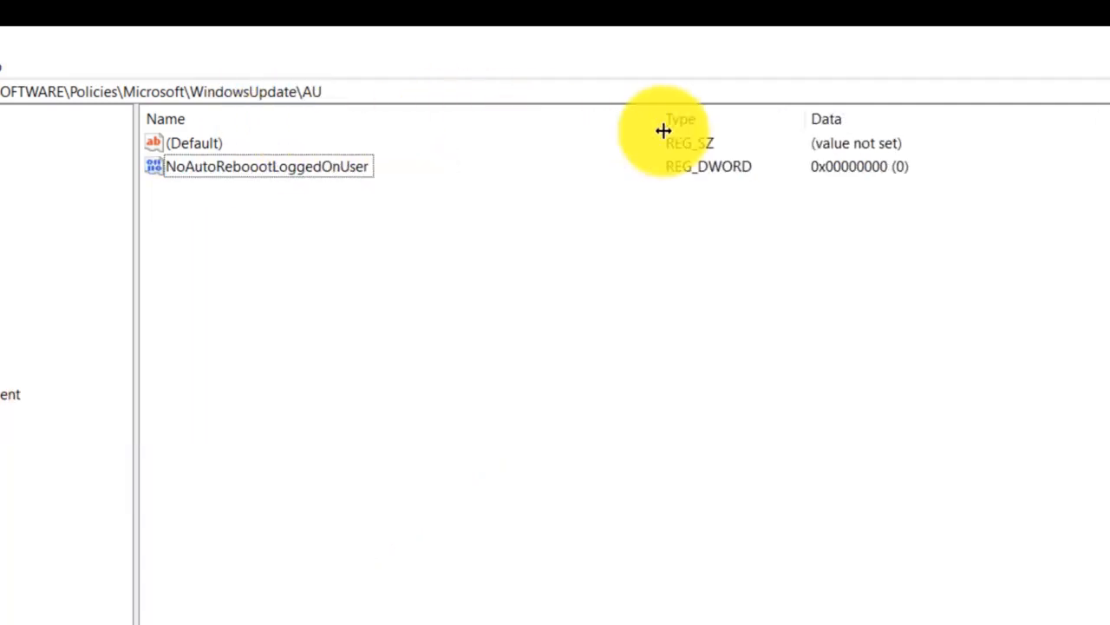
pyautogui.click(272, 171)
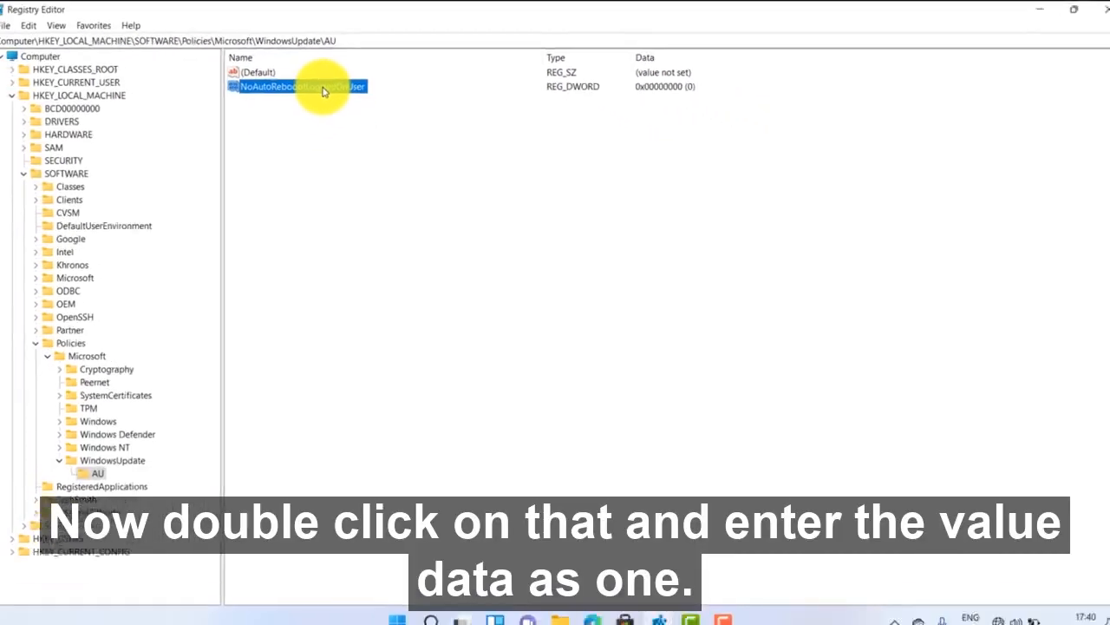
pyautogui.doubleClick(323, 87)
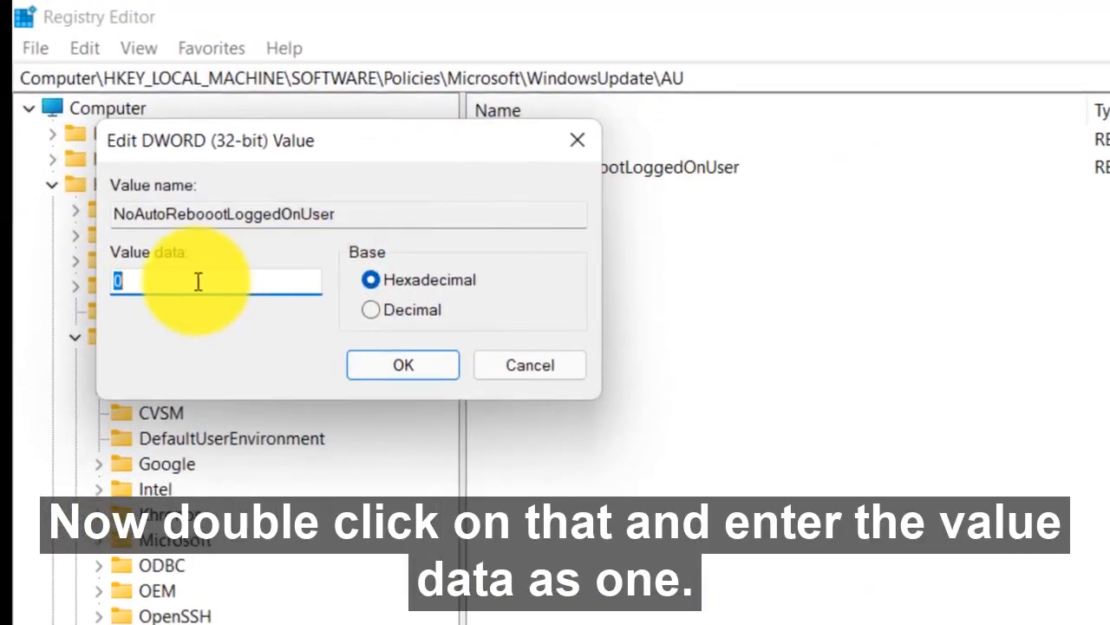
pyautogui.write('1')
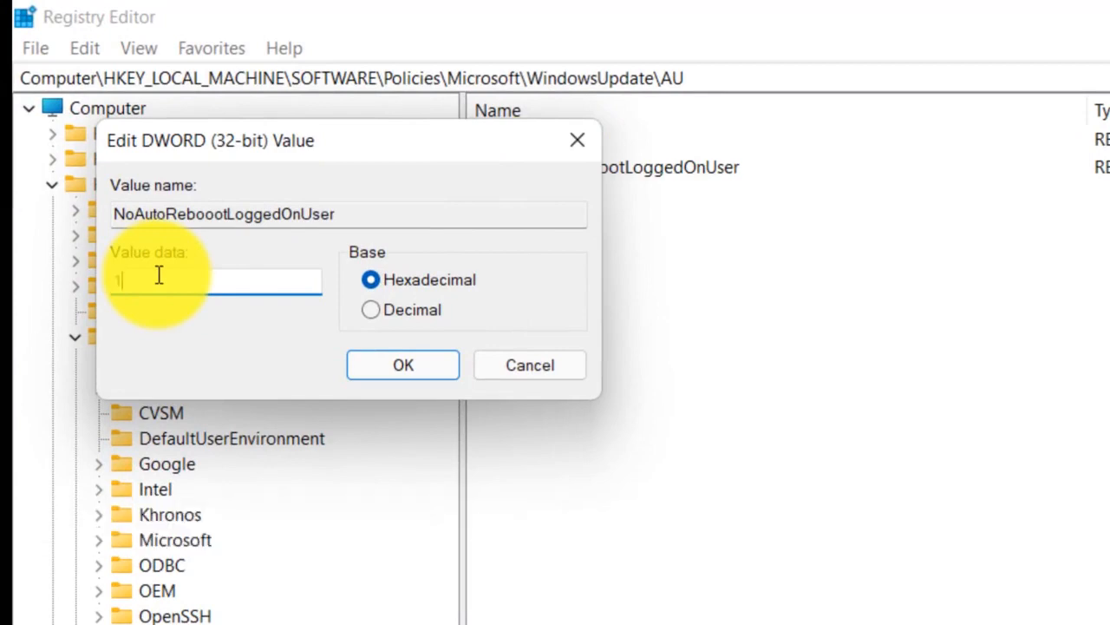
pyautogui.click(426, 368)
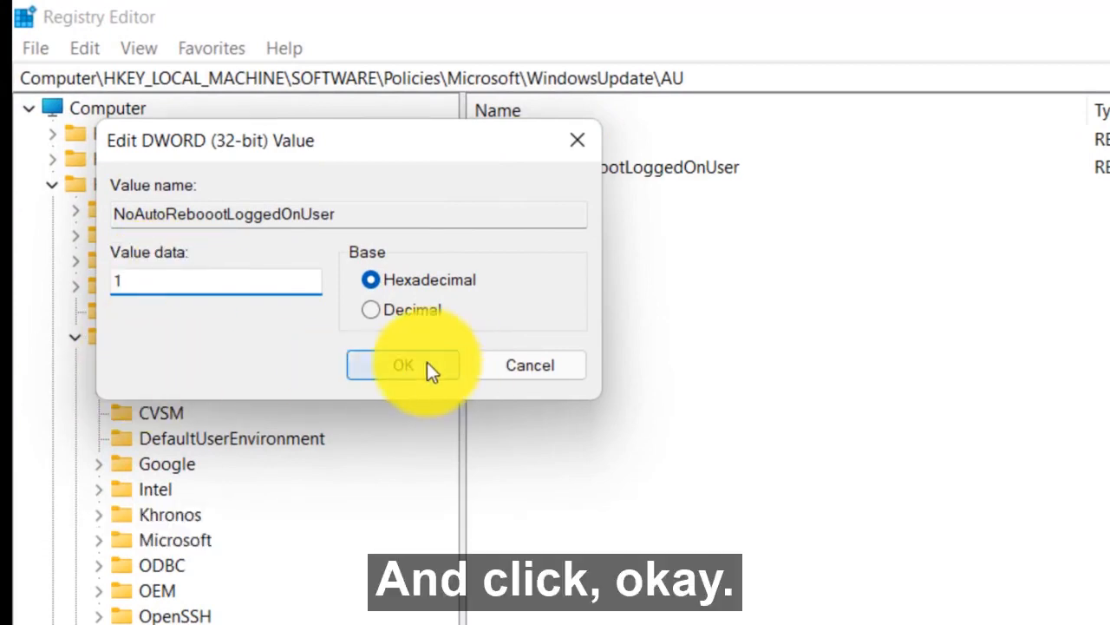
pyautogui.click(797, 472)
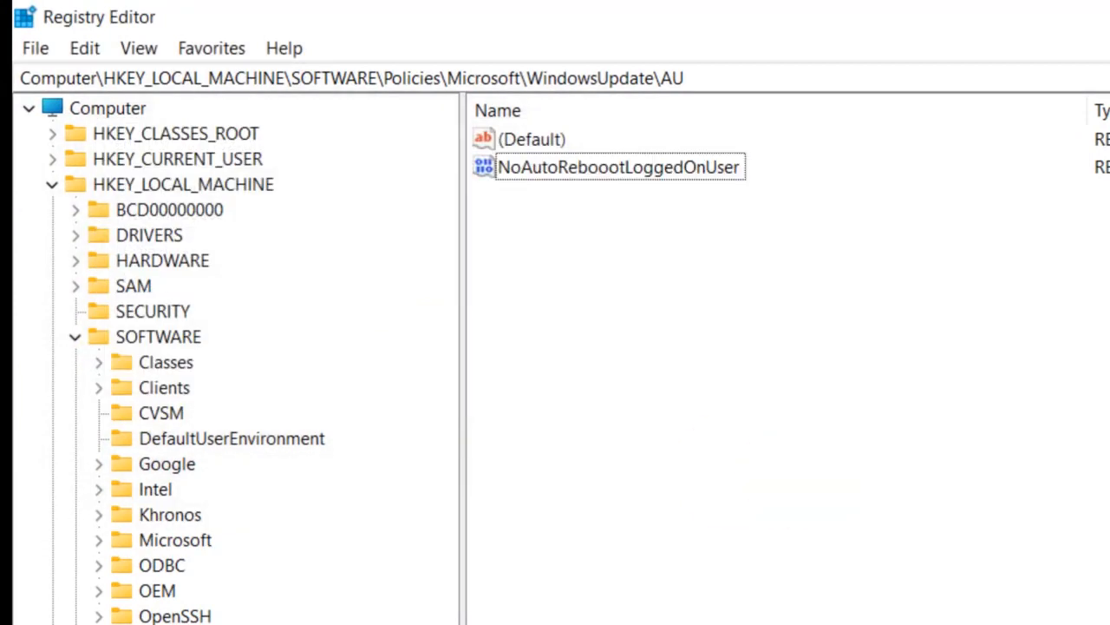
# Show the desktop and bring up the Windows power options for restarting the computer.
pyautogui.press('super+d')
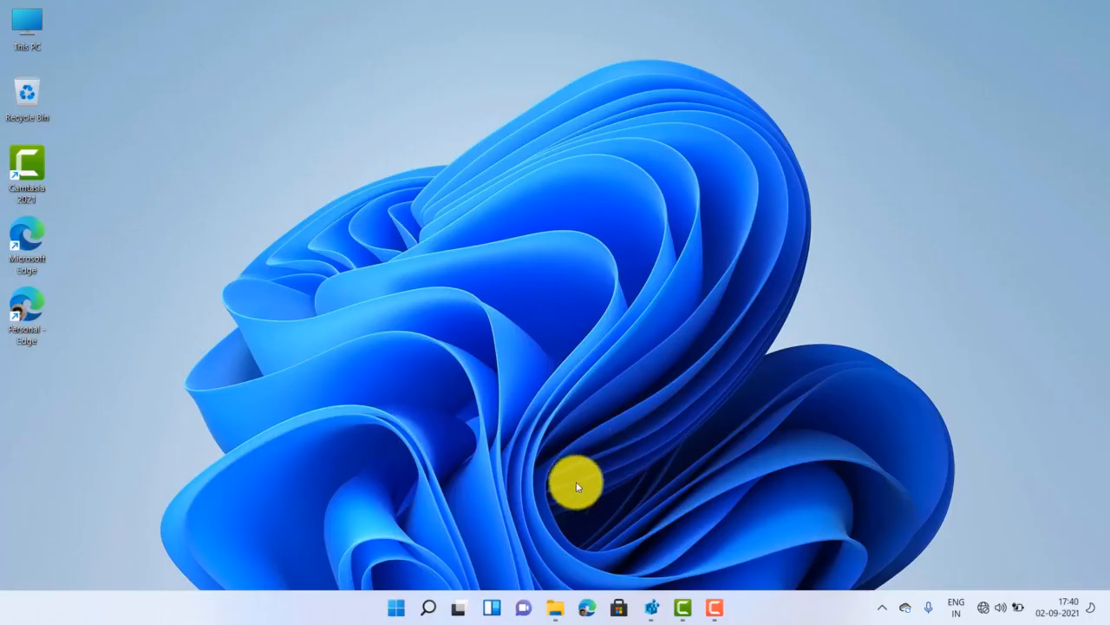
pyautogui.click(392, 607)
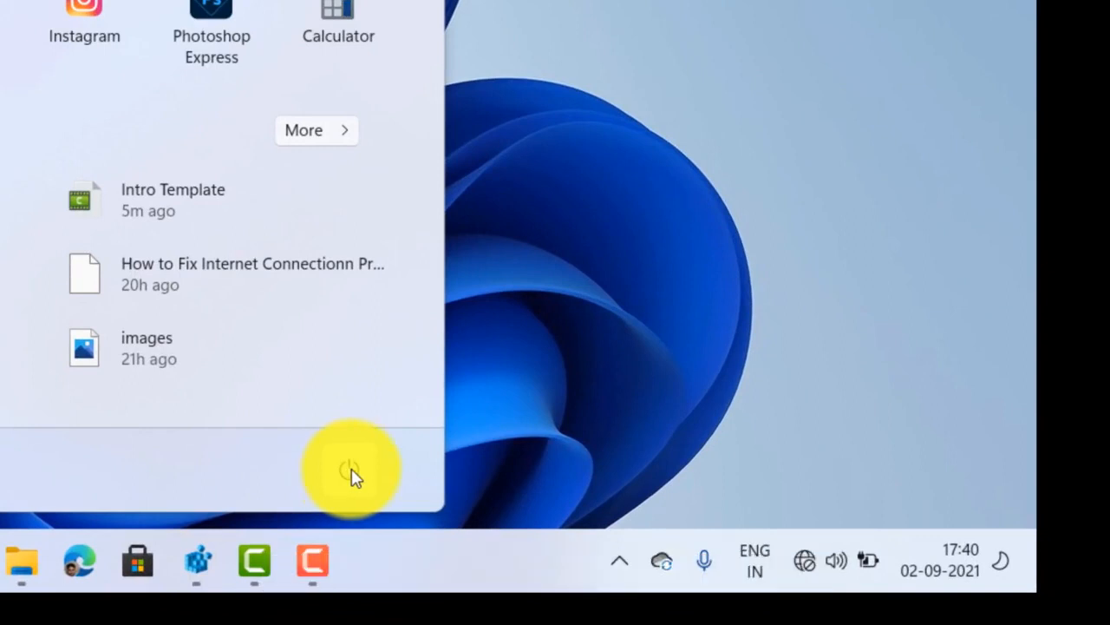
pyautogui.click(352, 473)
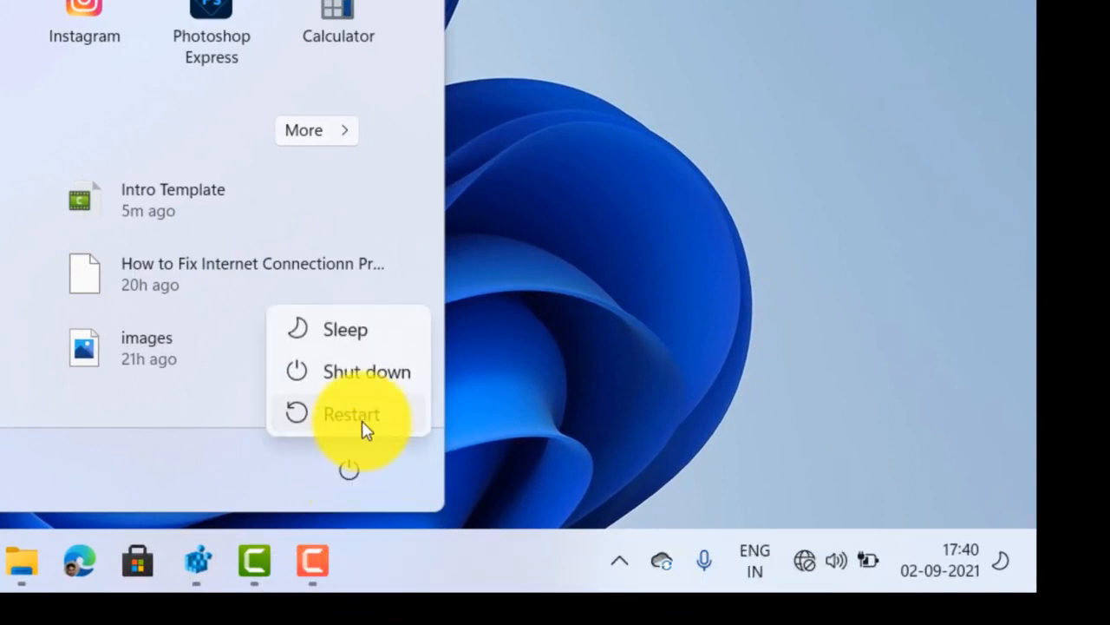